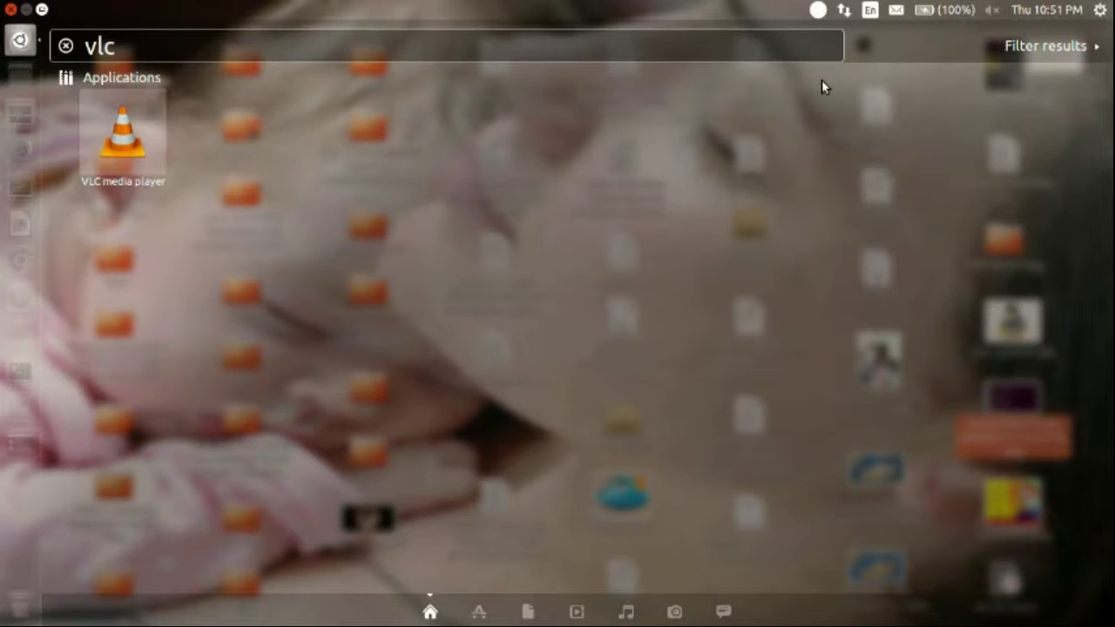
# Launch VLC media player and open the capture device settings for a new media source.
pyautogui.press('Return')
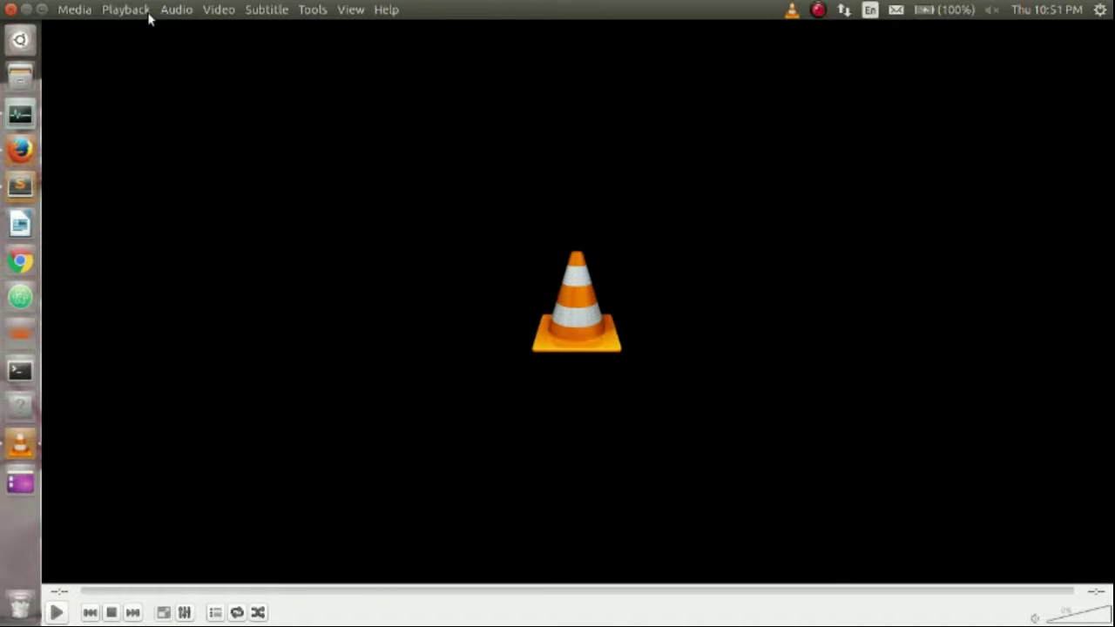
pyautogui.click(127, 9)
pyautogui.moveTo(81, 7)
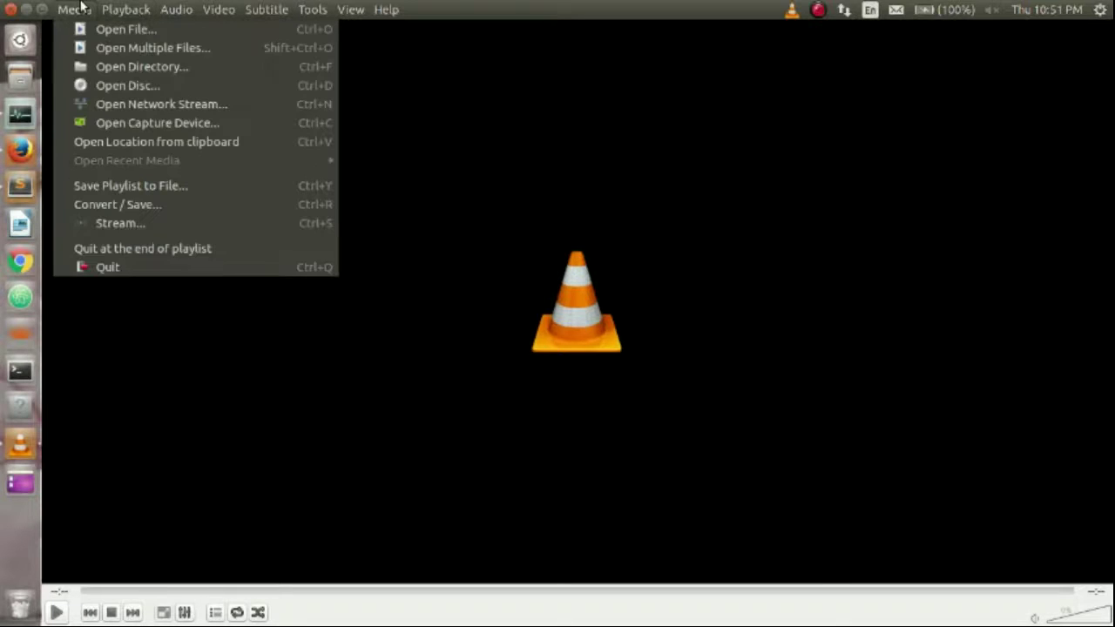
pyautogui.click(90, 123)
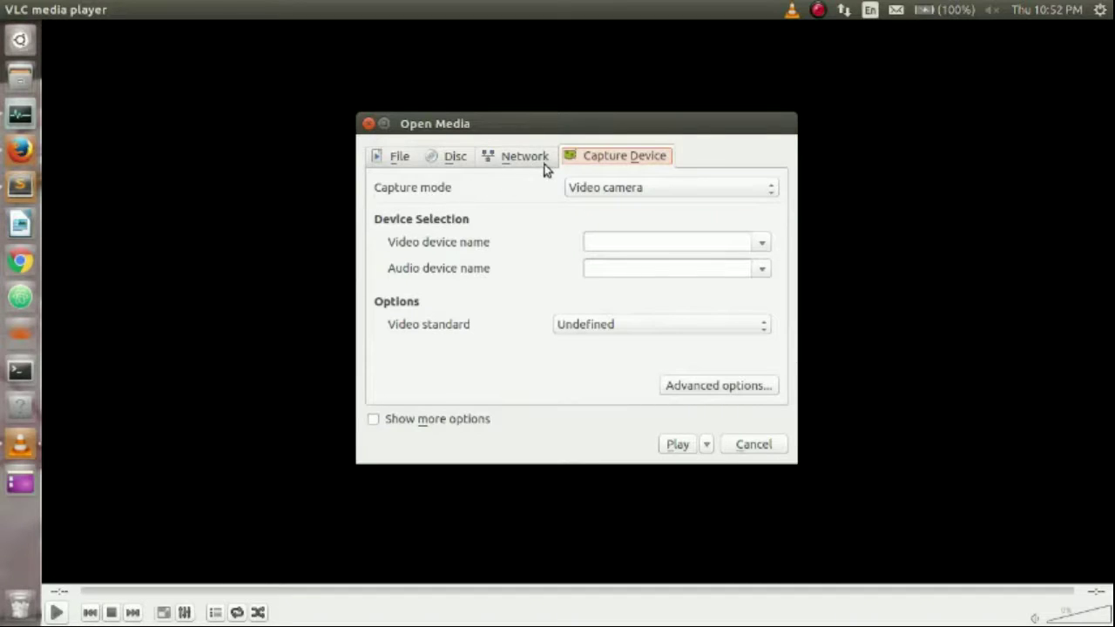
# Set the capture mode to Desktop with a frame rate of 30 f/s and choose to convert the captured stream.
pyautogui.click(595, 186)
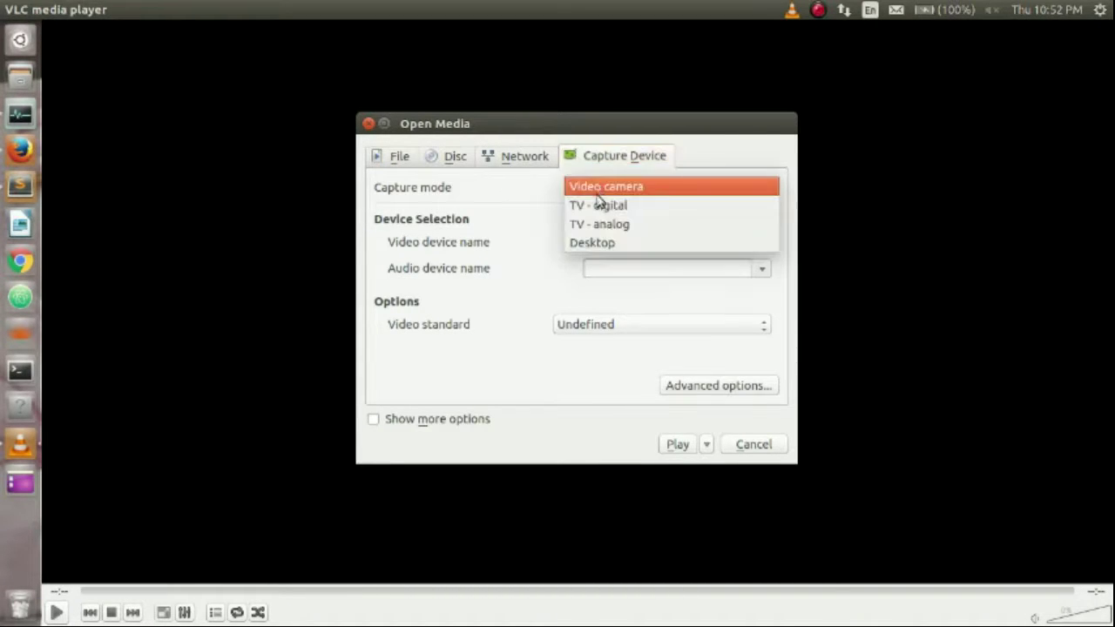
pyautogui.click(592, 244)
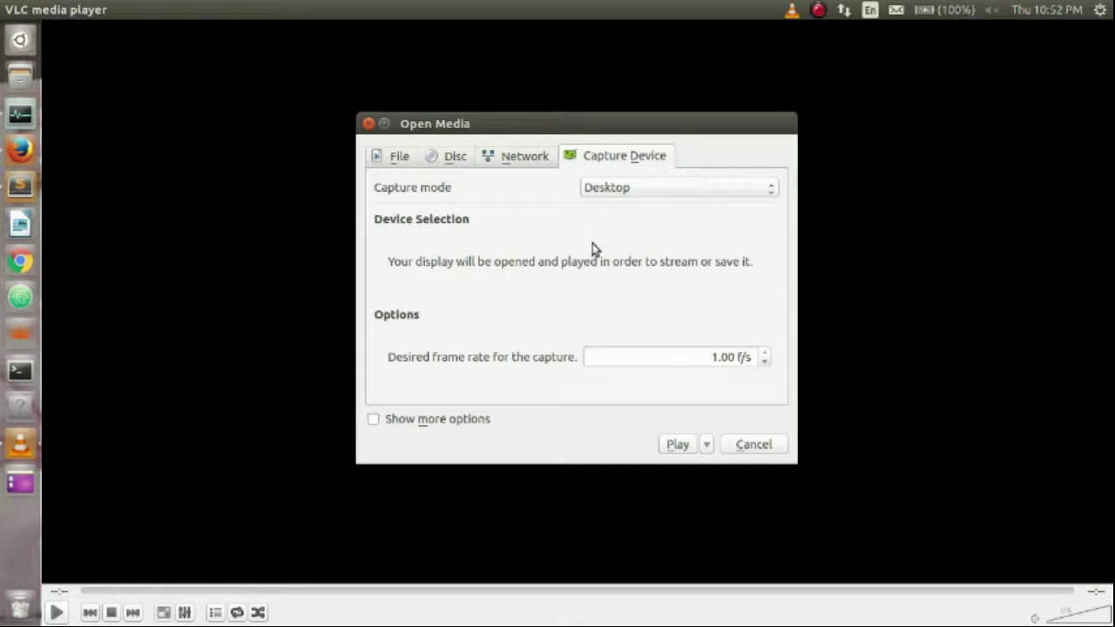
pyautogui.click(721, 359)
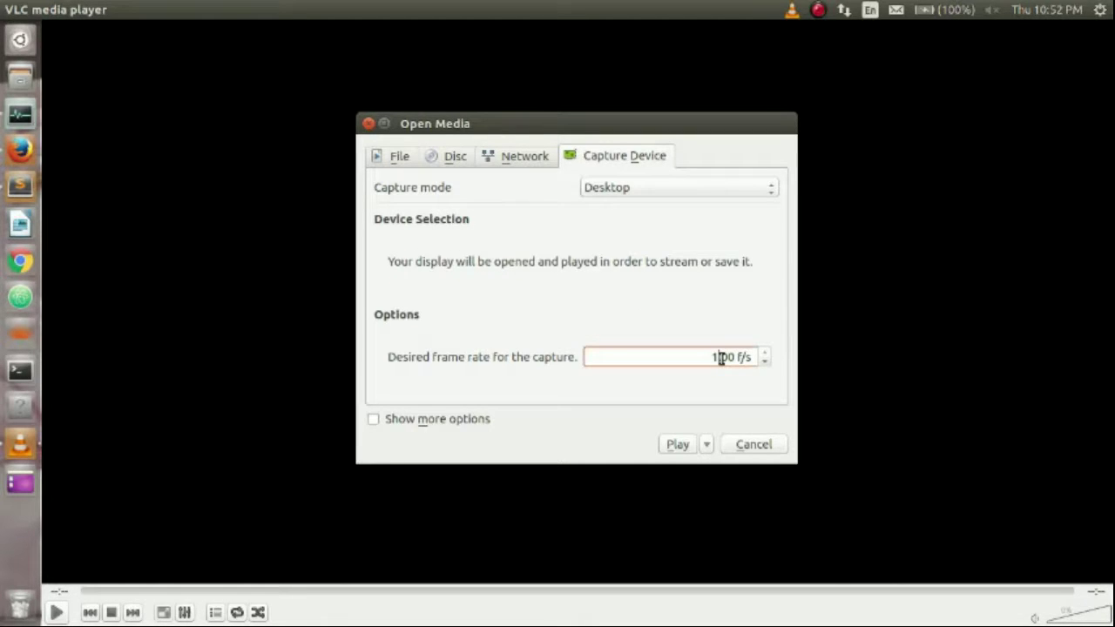
pyautogui.press('BackSpace')
pyautogui.write('30')
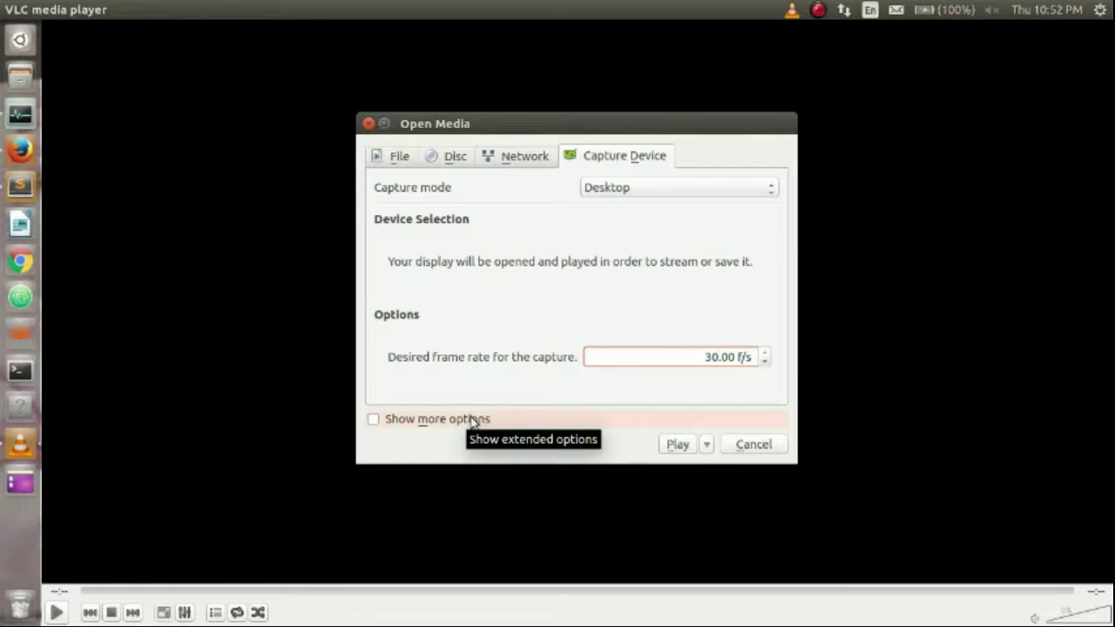
pyautogui.click(705, 445)
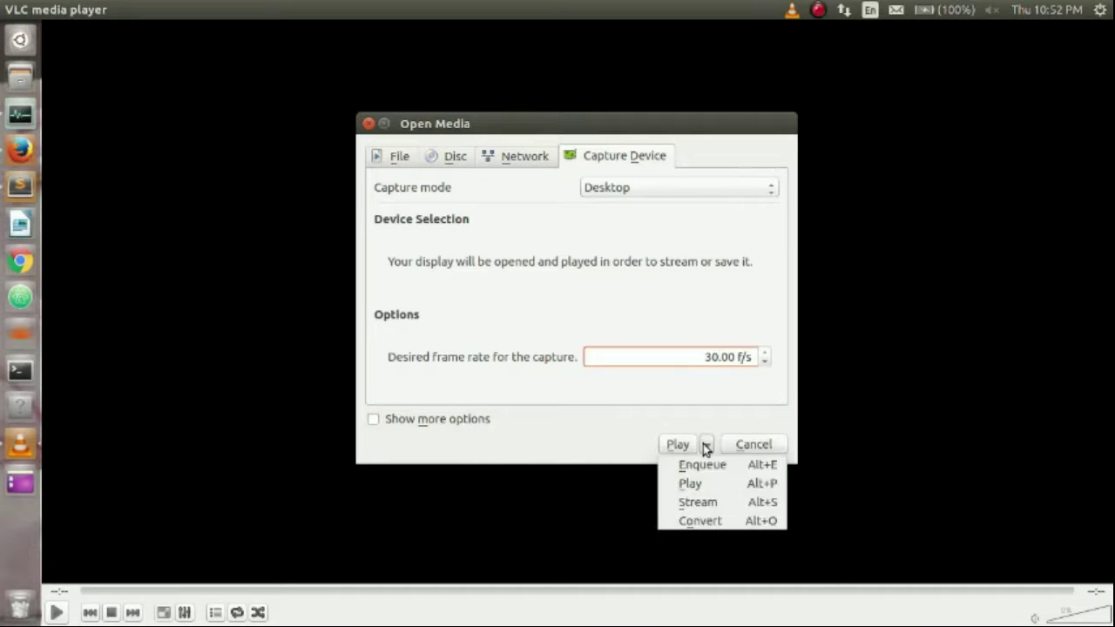
pyautogui.click(699, 519)
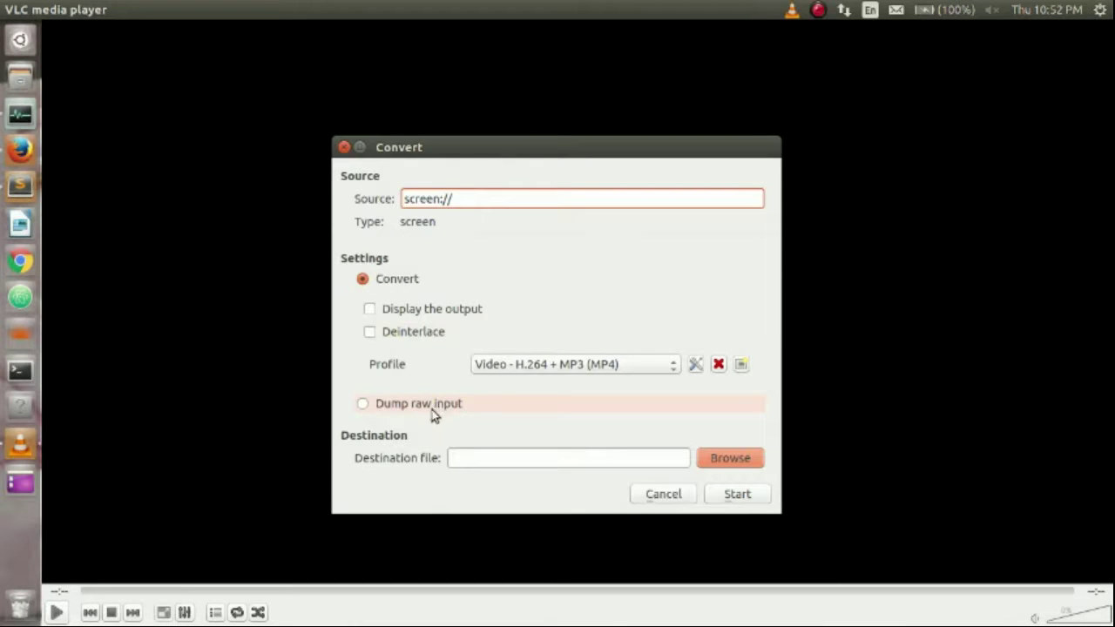
# Set the destination file to "vlc experiment.mp4" in the Desktop folder and start the screen recording.
pyautogui.click(486, 452)
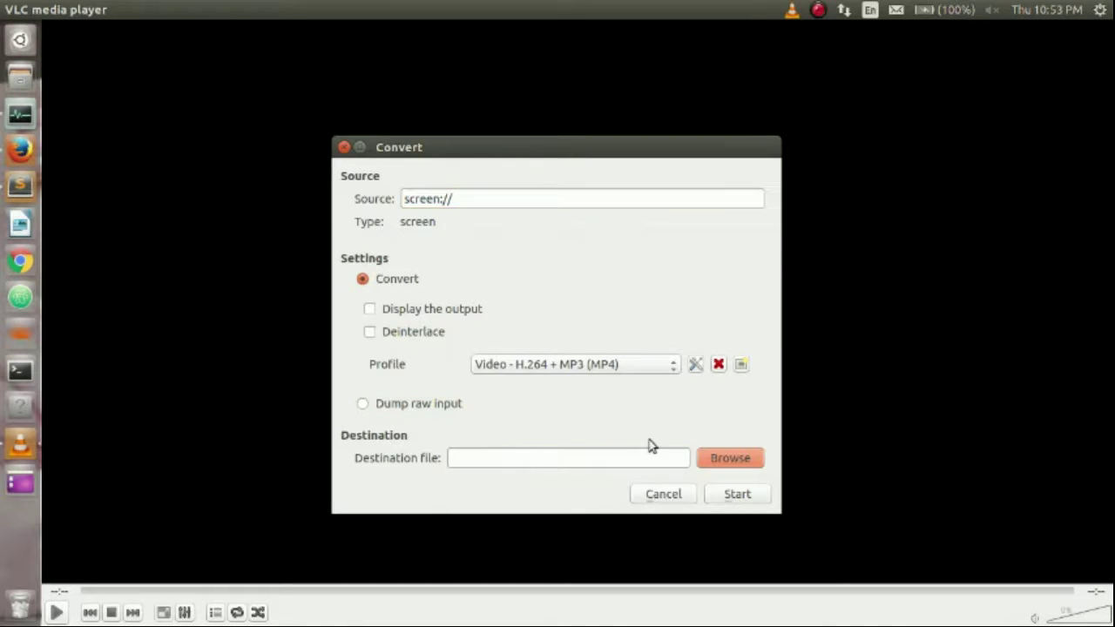
pyautogui.click(707, 470)
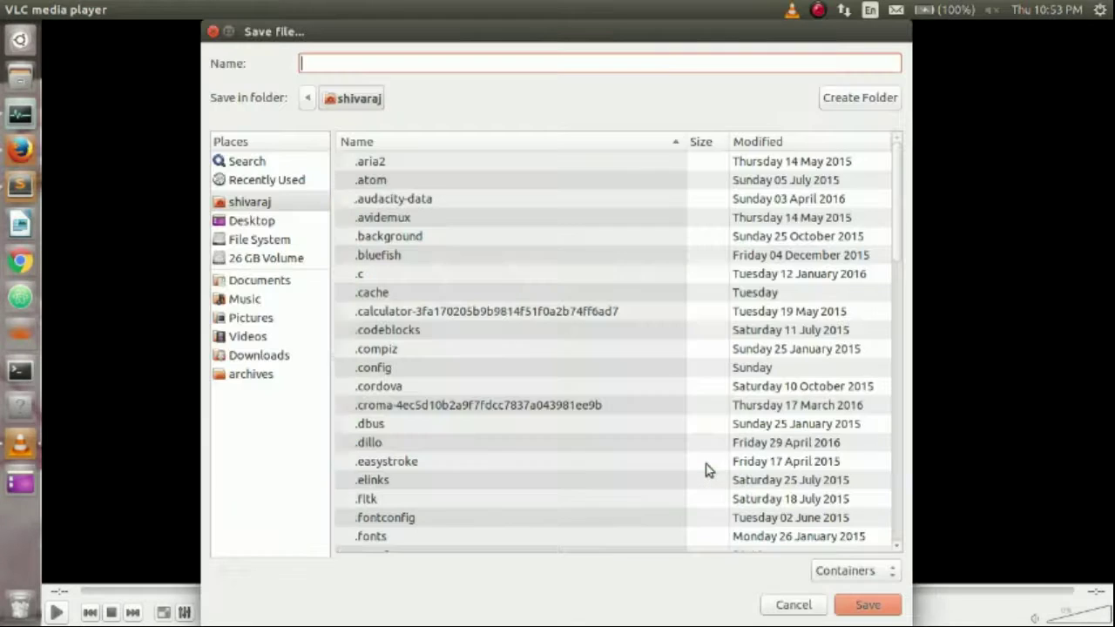
pyautogui.write('v')
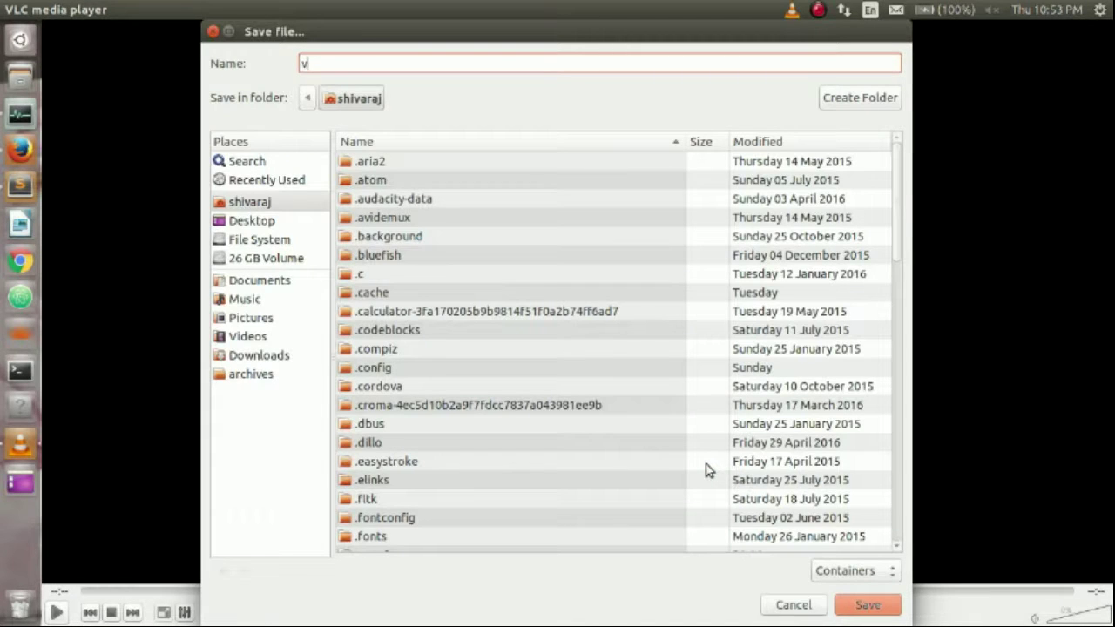
pyautogui.click(272, 220)
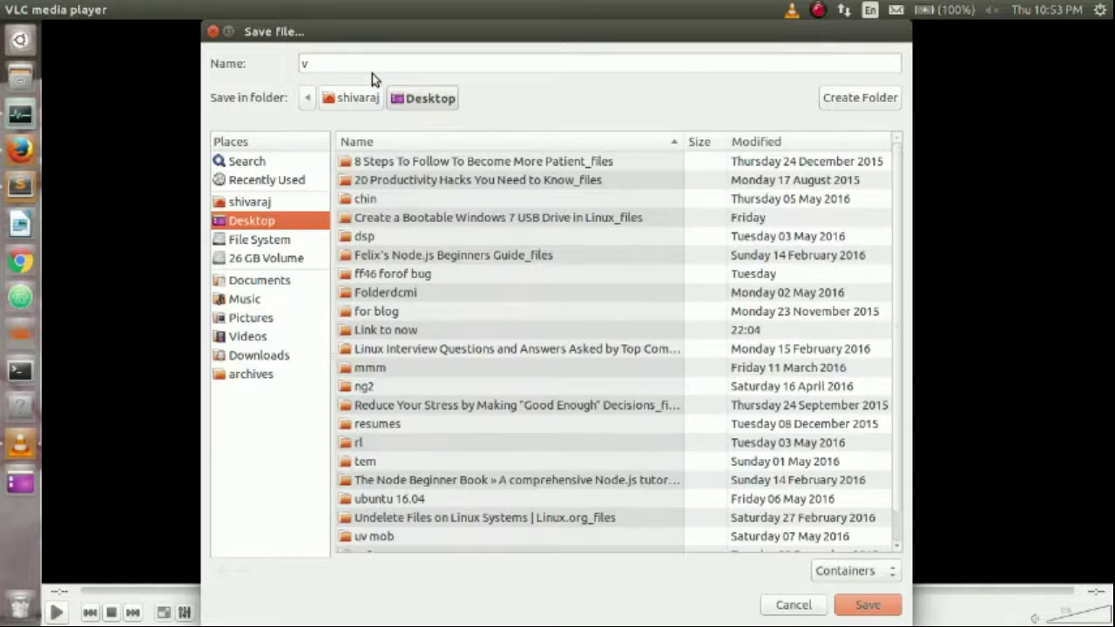
pyautogui.click(369, 65)
pyautogui.press('BackSpace')
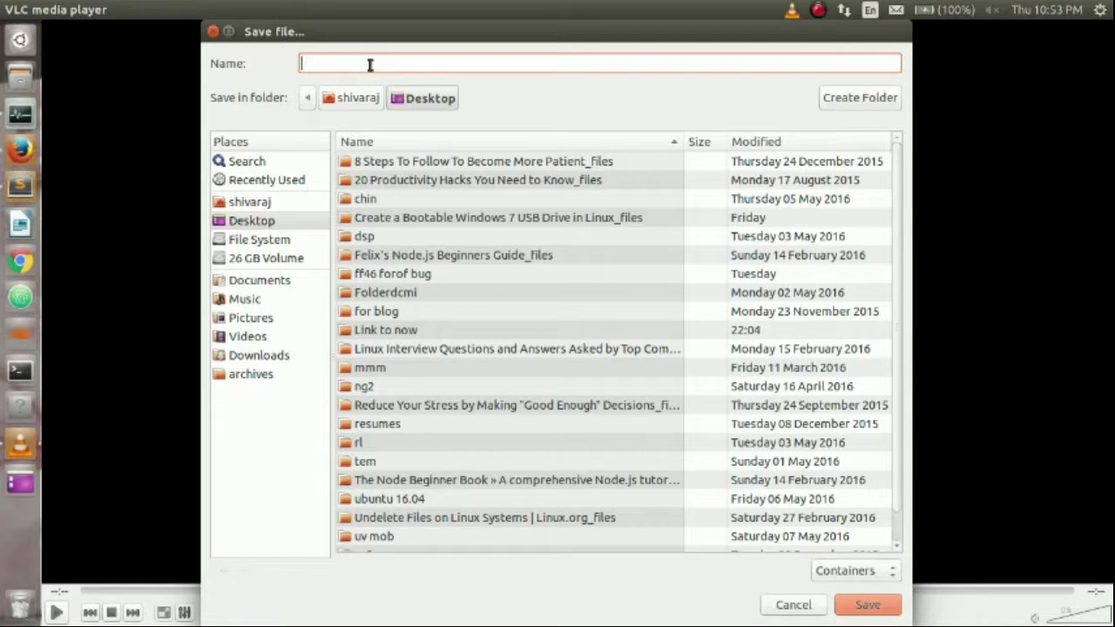
pyautogui.write('vlc experiment.mp4')
pyautogui.click(885, 612)
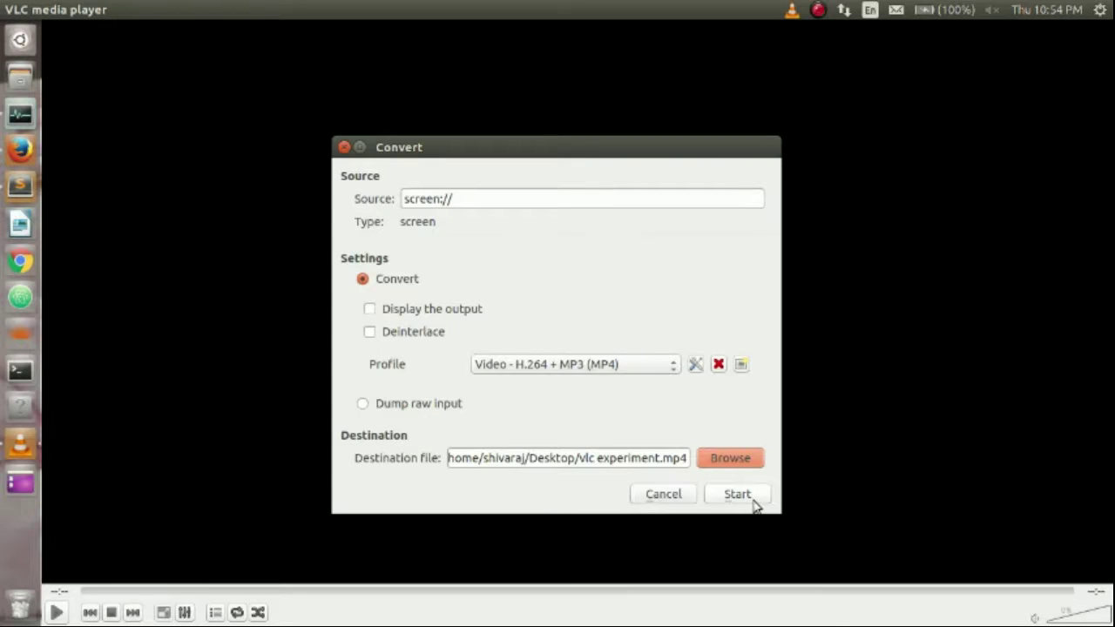
pyautogui.click(754, 504)
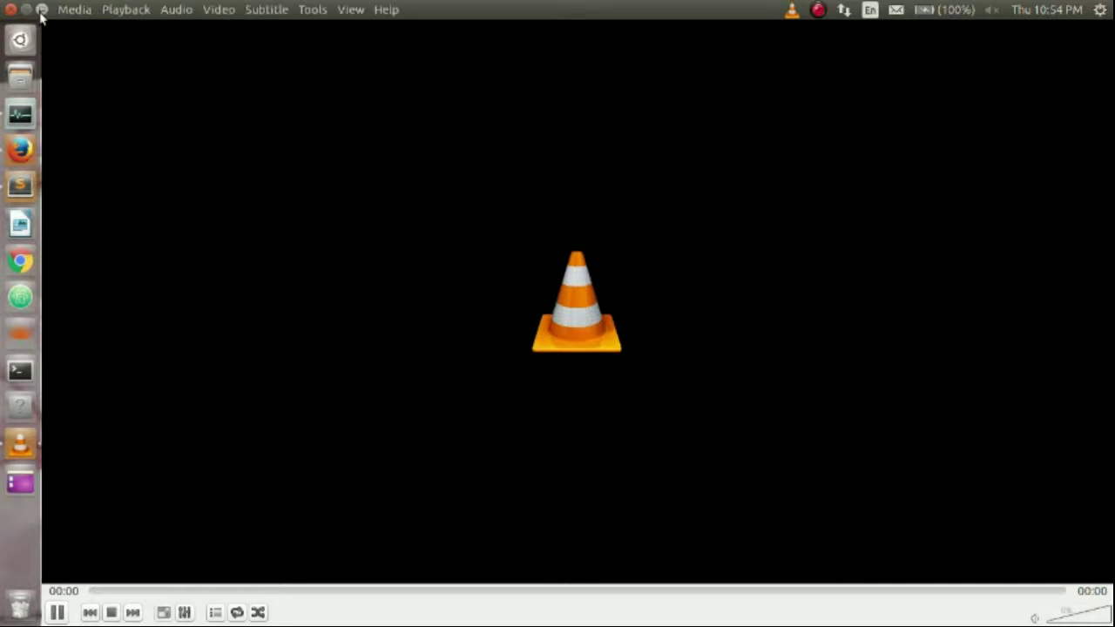
# Minimize the player and locate the "vlc" recording file in the Desktop folder of the file manager.
pyautogui.click(27, 9)
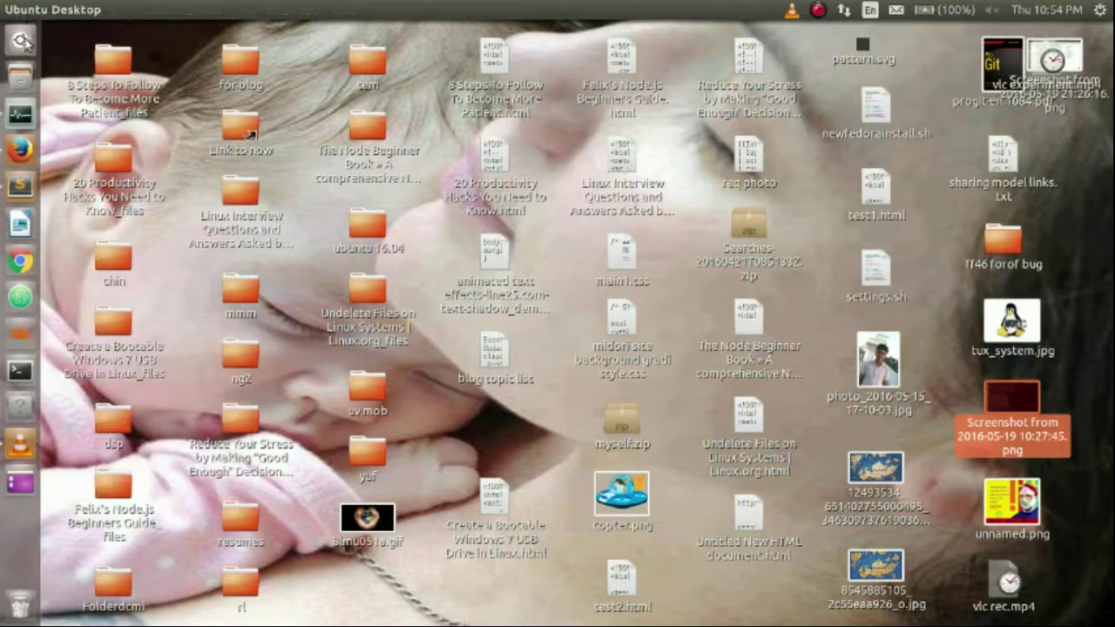
pyautogui.click(25, 79)
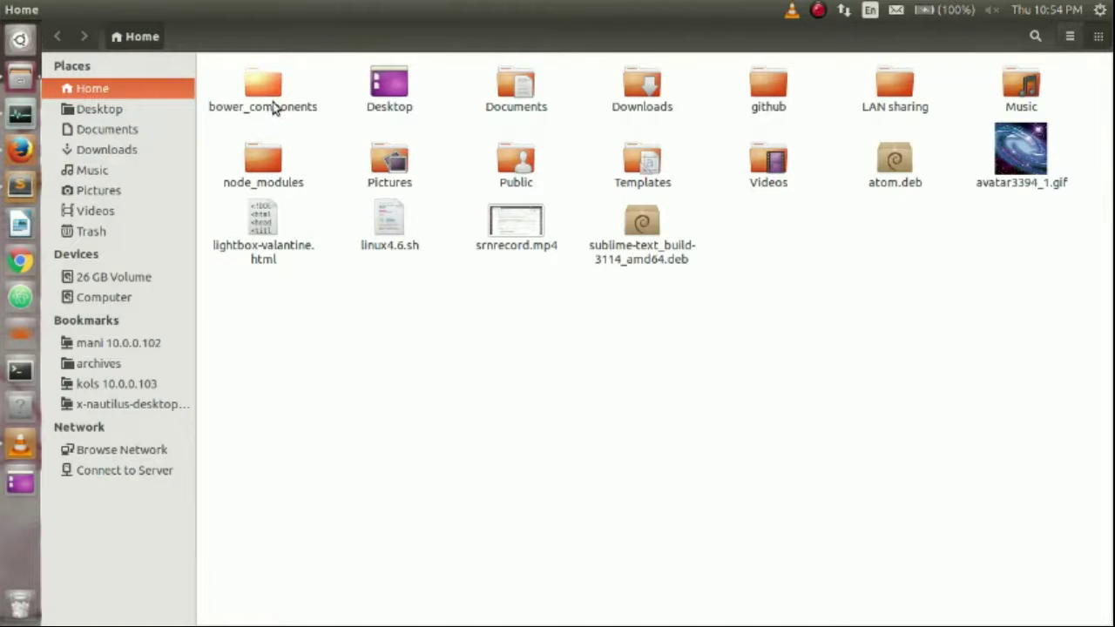
pyautogui.doubleClick(376, 97)
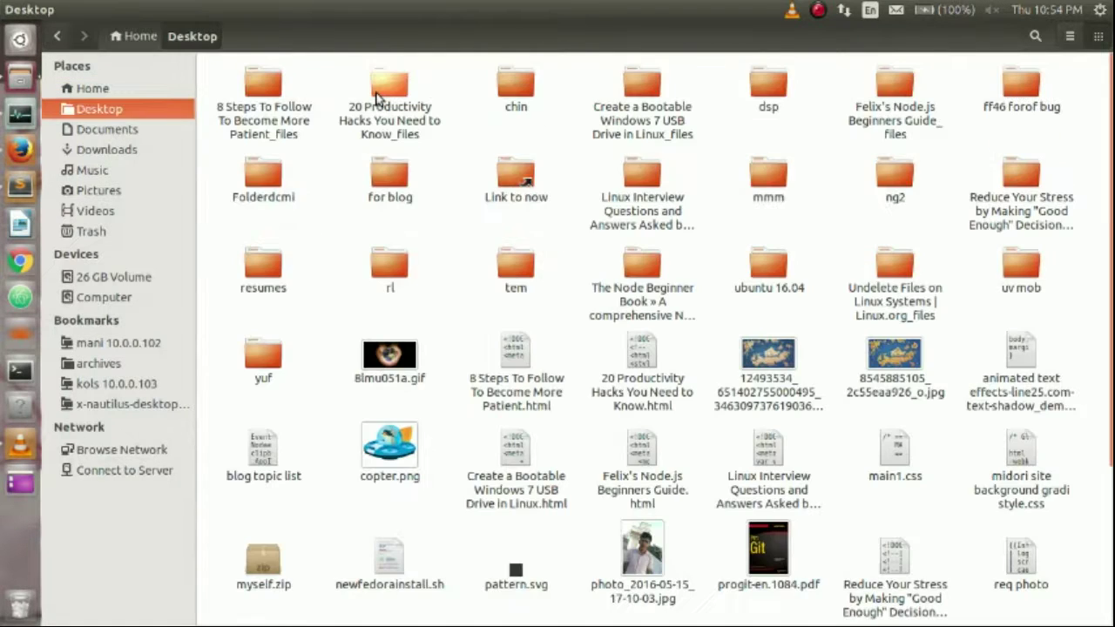
pyautogui.write('vlc')
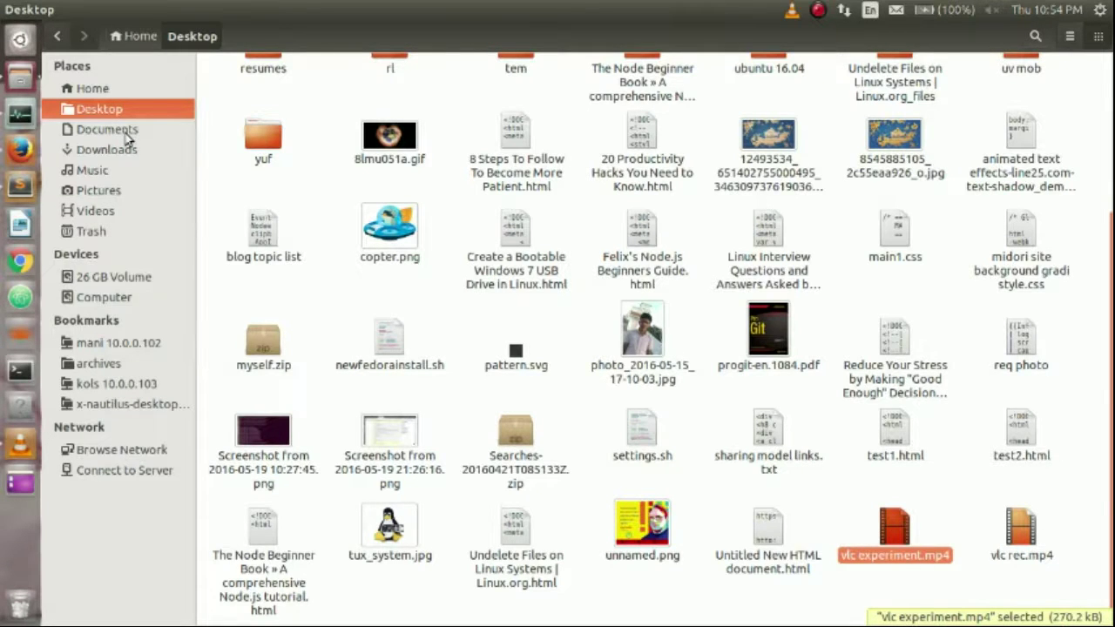
# Browse the Videos, Home and Public folders, and close the file manager.
pyautogui.click(109, 212)
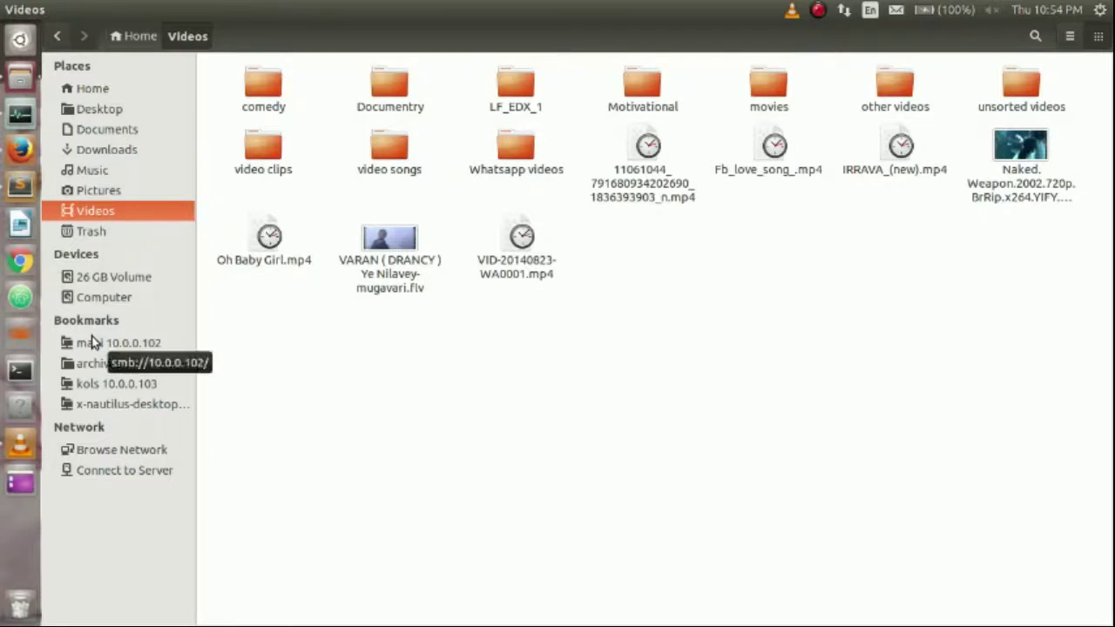
pyautogui.click(78, 89)
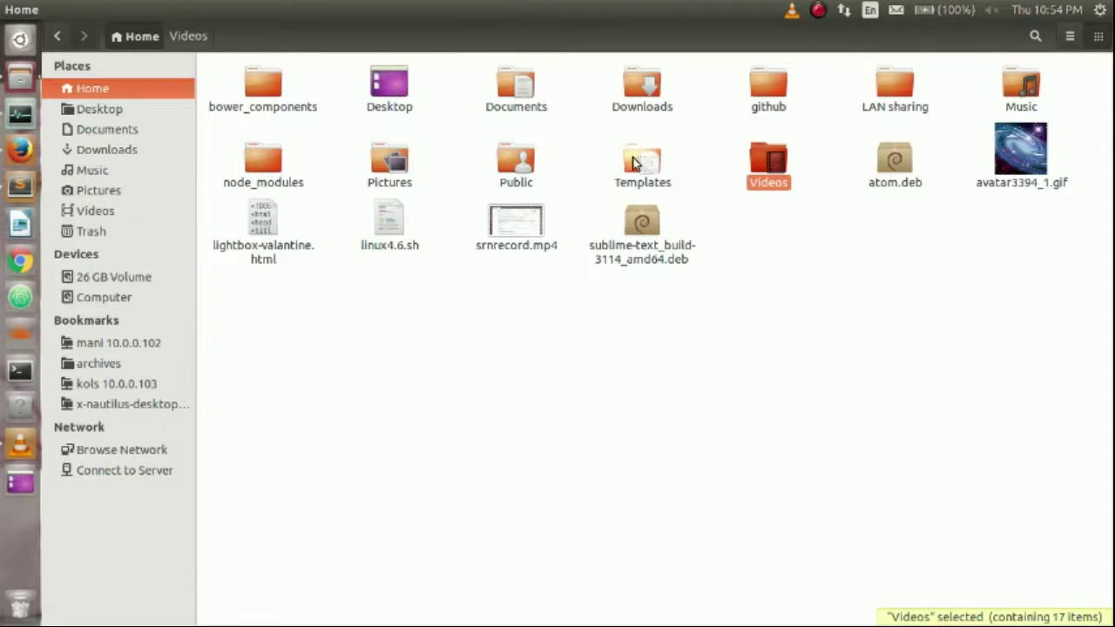
pyautogui.doubleClick(513, 165)
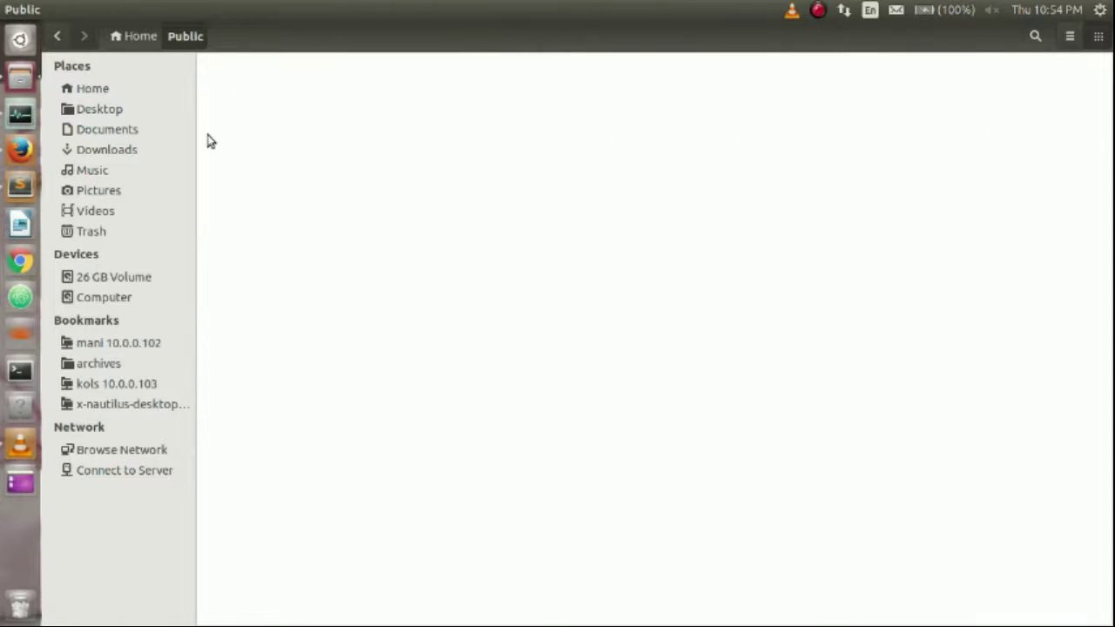
pyautogui.moveTo(10, 7)
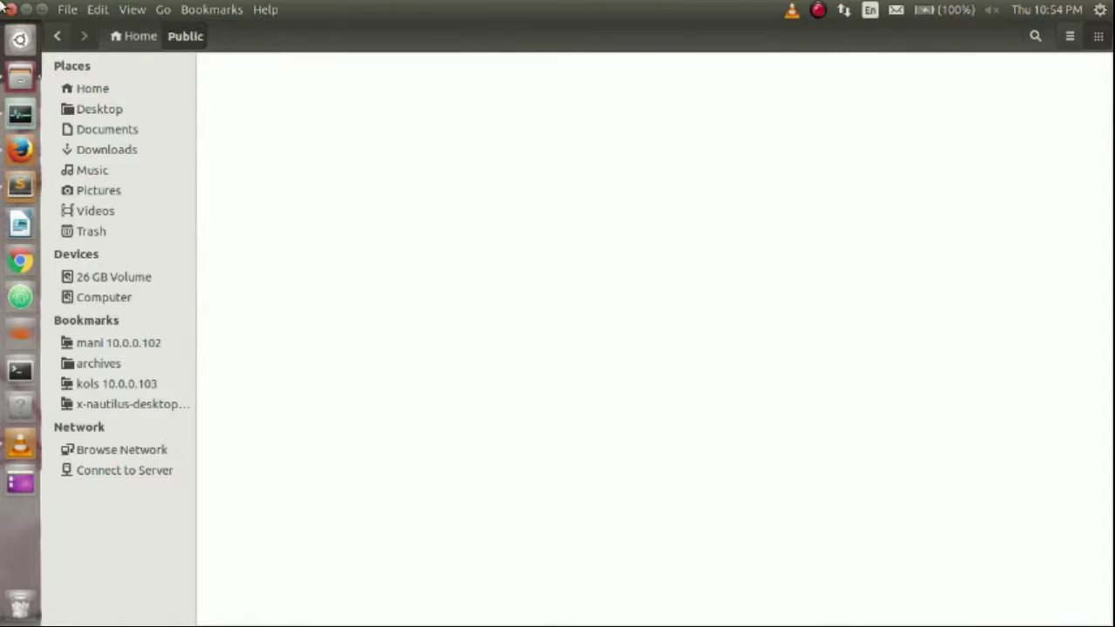
pyautogui.click(11, 8)
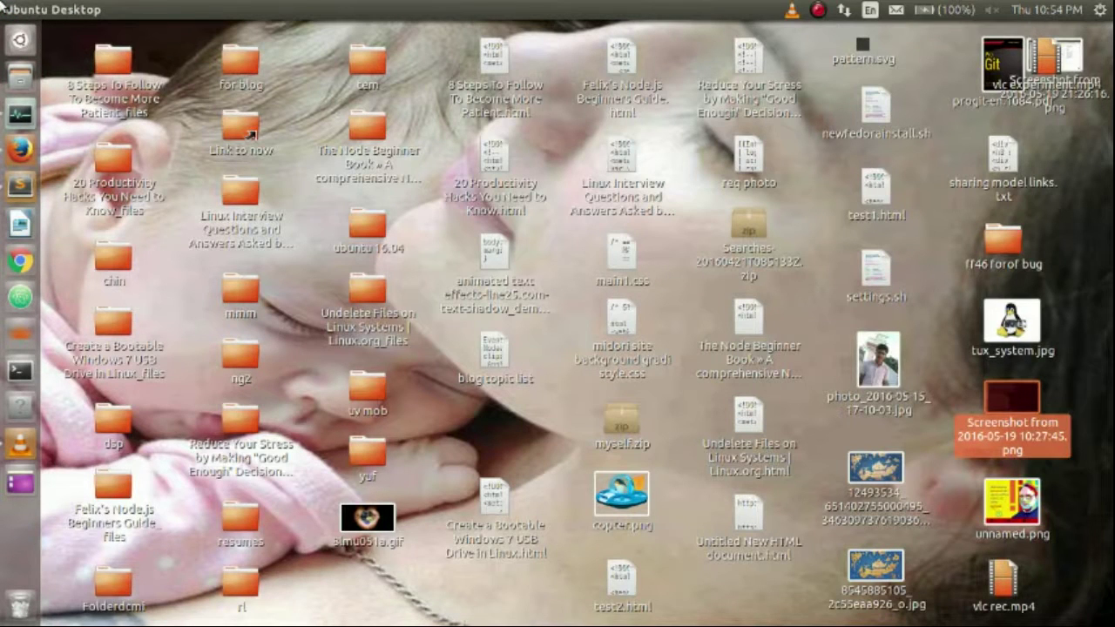
# Open a maximized terminal window and close it with the exit command.
pyautogui.hotkey('ctrl', 'alt', 't')
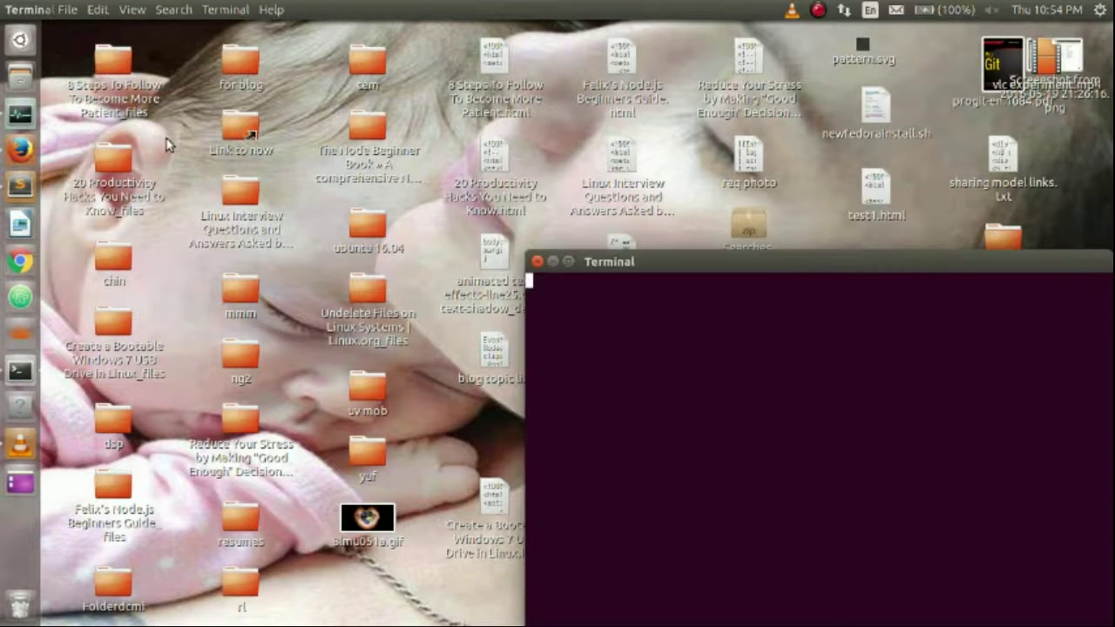
pyautogui.click(568, 261)
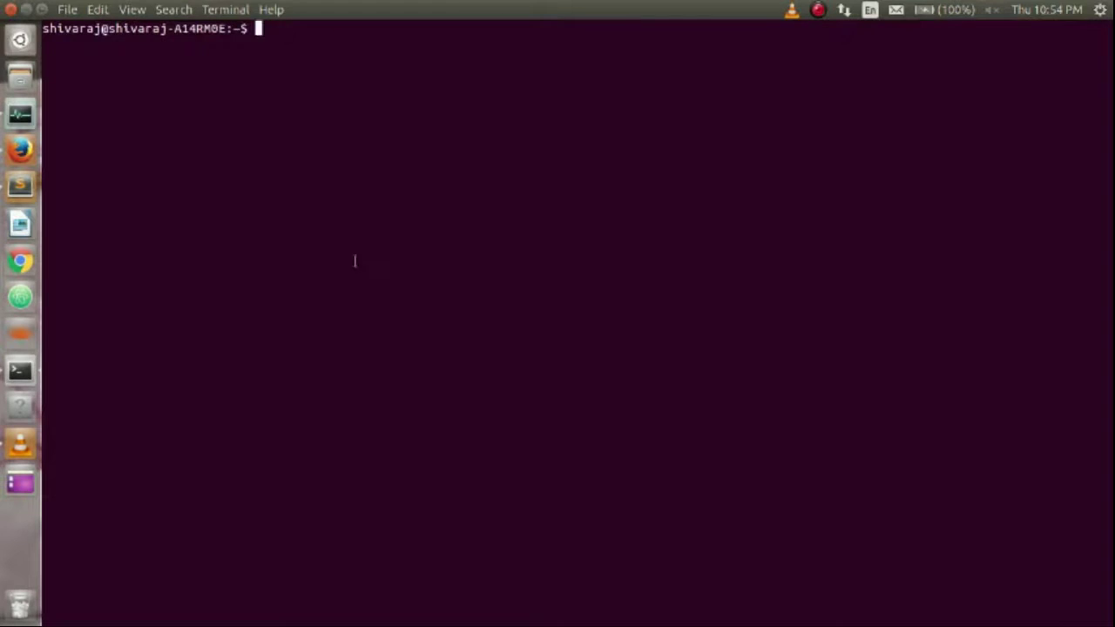
pyautogui.write('exit')
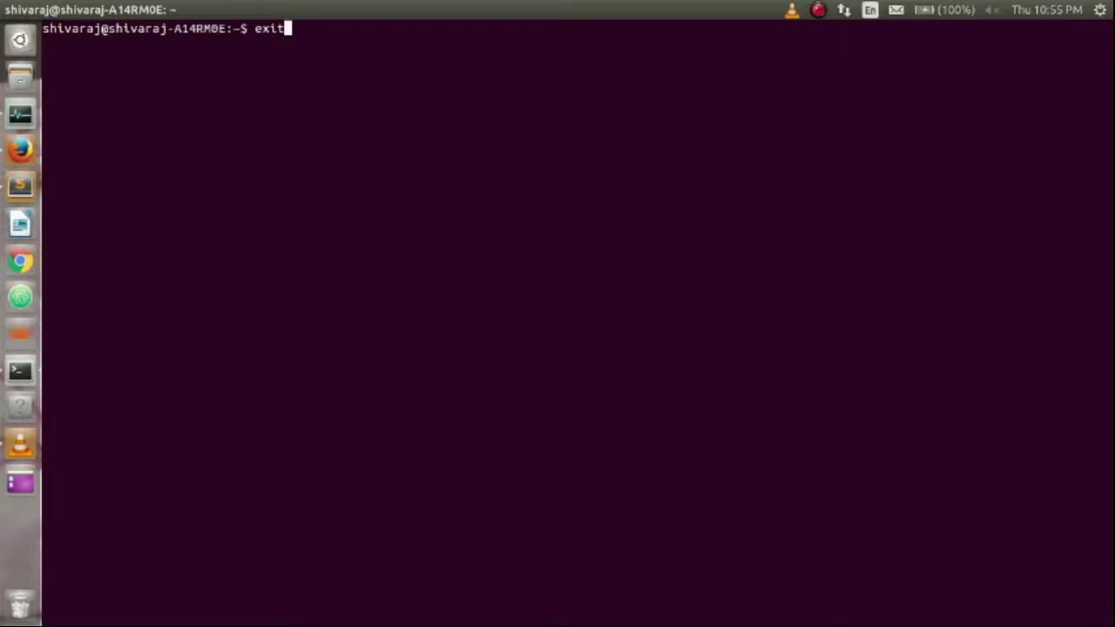
pyautogui.press('Return')
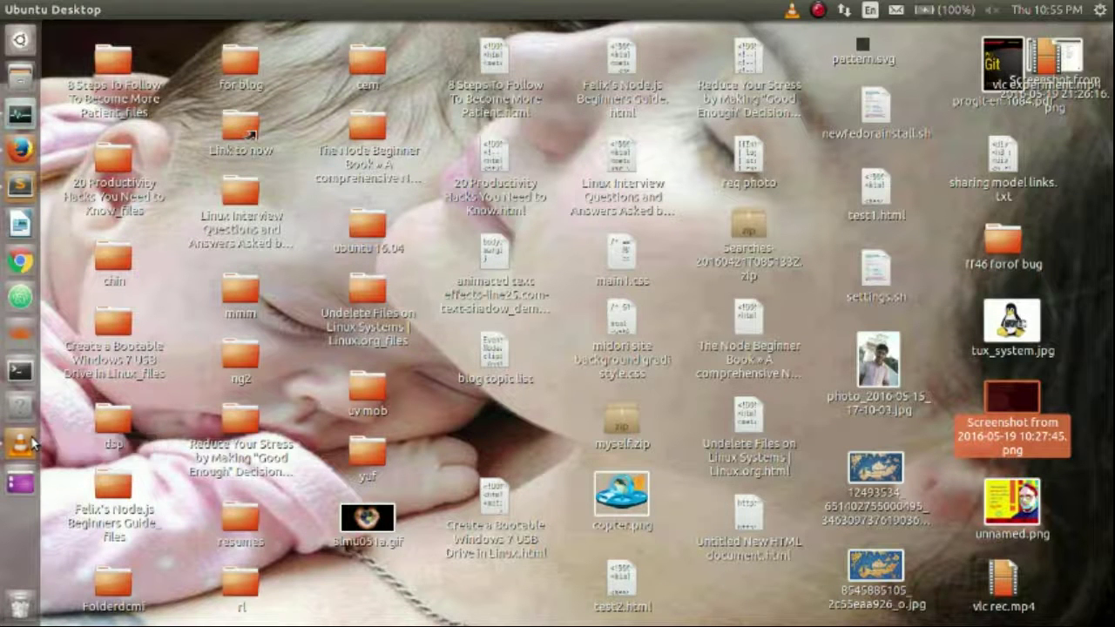
# Return to VLC media player, stop the screen recording and close the player.
pyautogui.click(26, 444)
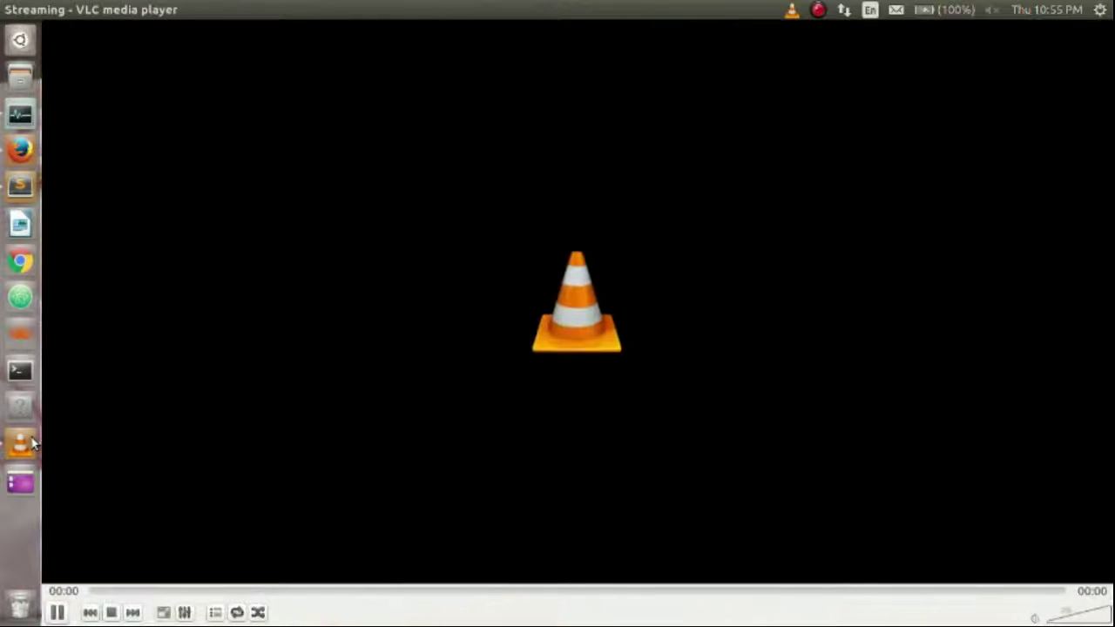
pyautogui.click(111, 614)
pyautogui.moveTo(2, 6)
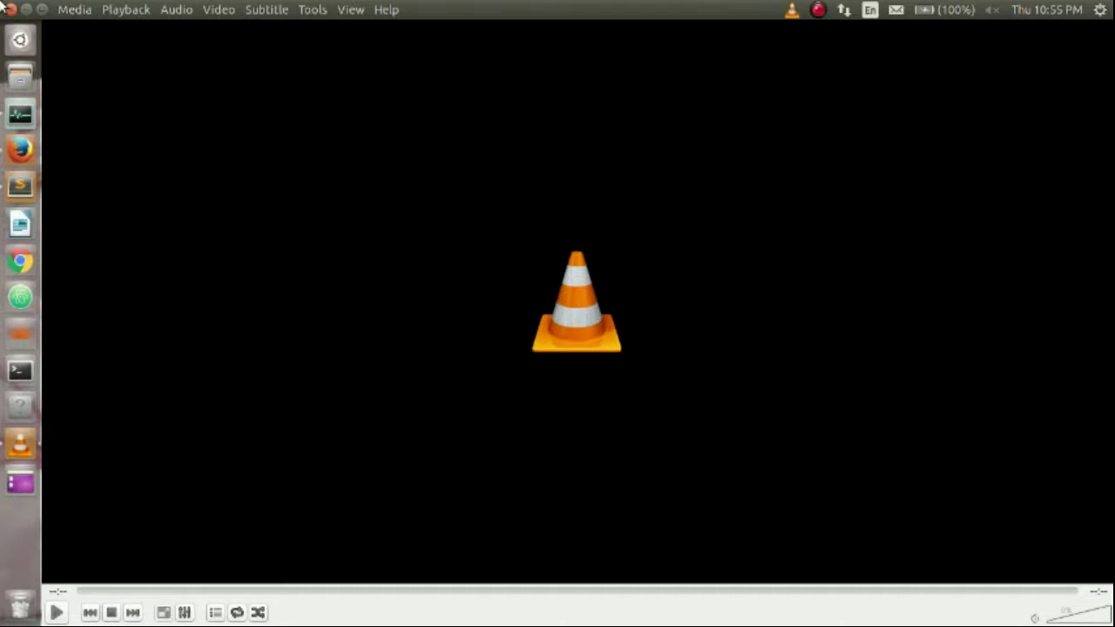
pyautogui.click(8, 8)
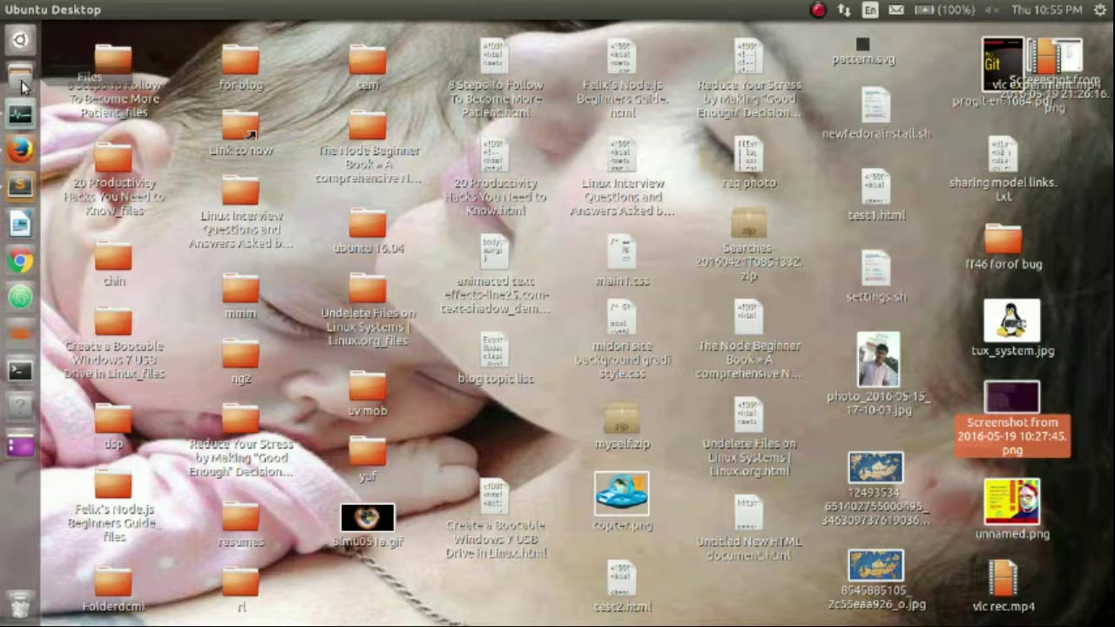
# Find "vlc experiment.mp4" in the Desktop folder with the file manager and play it.
pyautogui.click(20, 77)
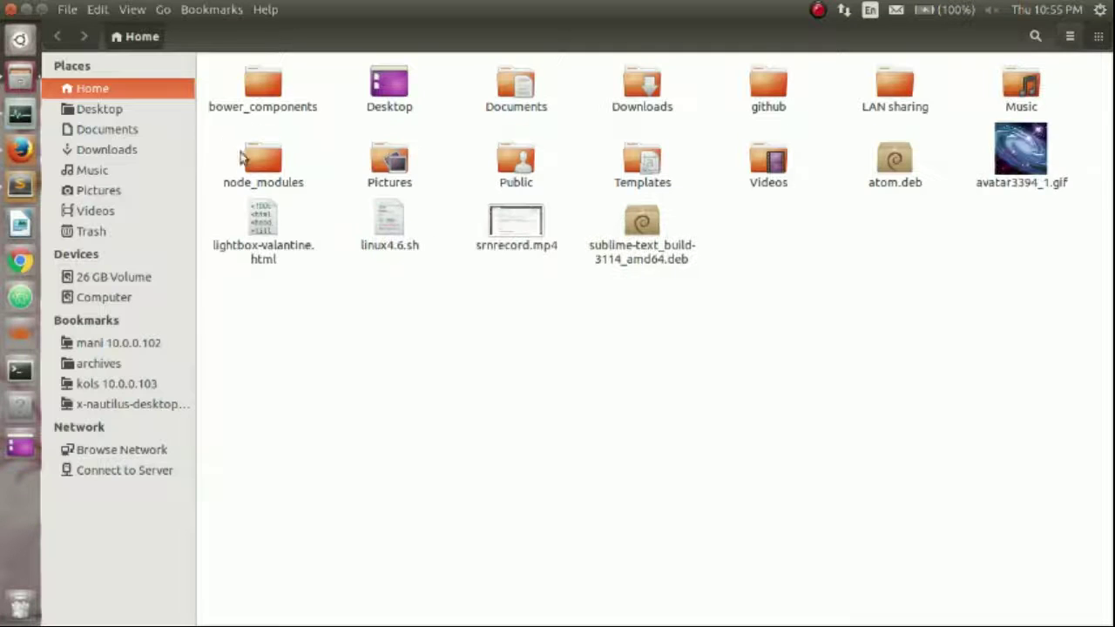
pyautogui.doubleClick(377, 98)
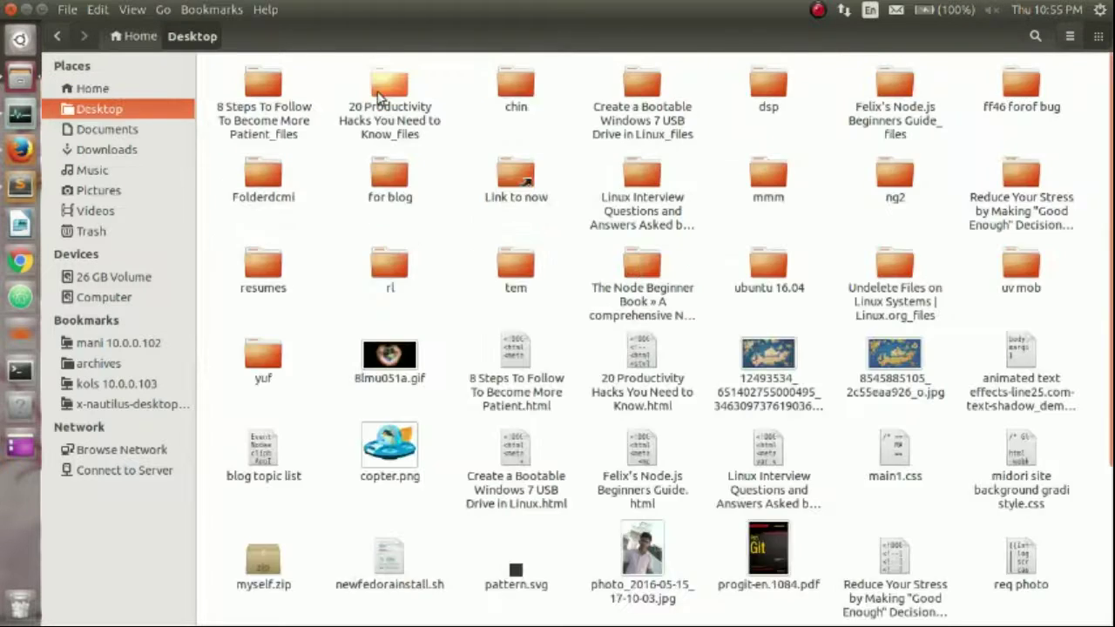
pyautogui.write('vlc')
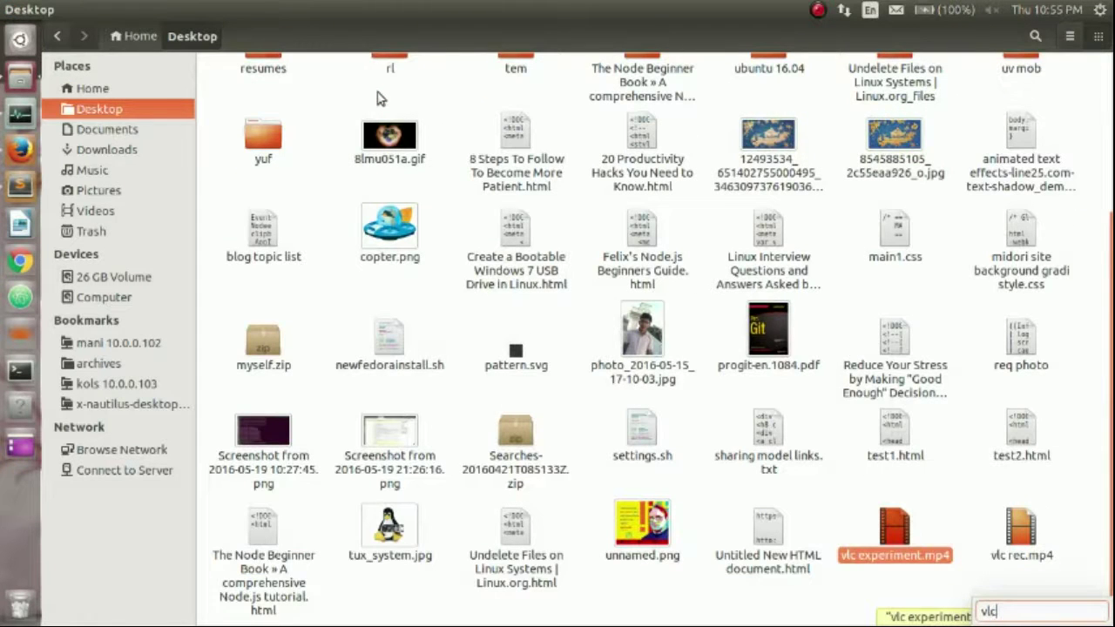
pyautogui.click(902, 536)
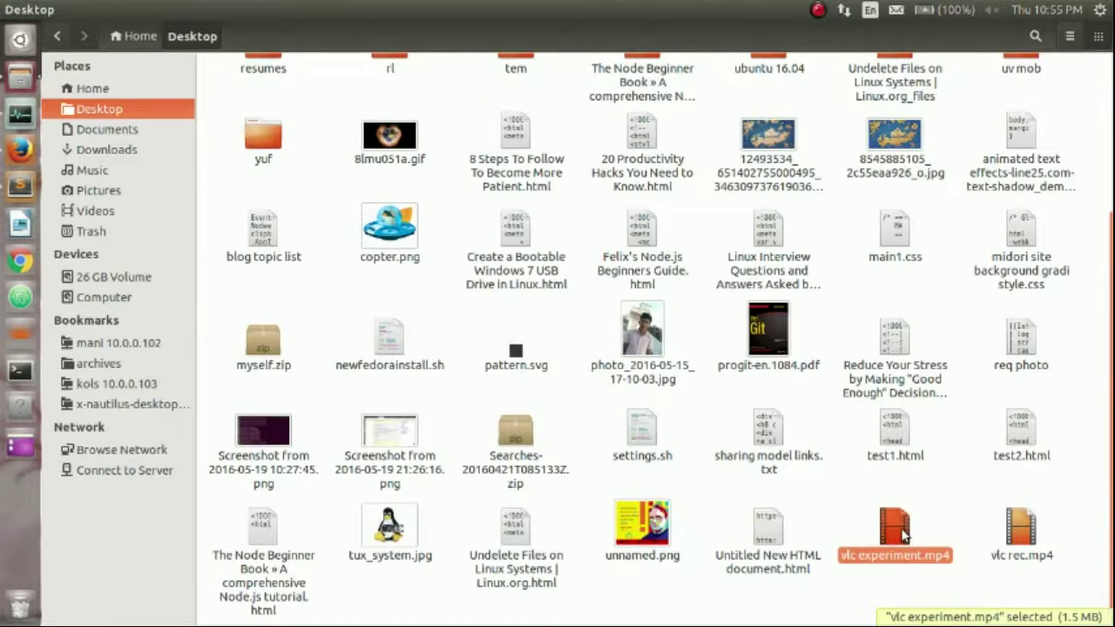
pyautogui.doubleClick(904, 536)
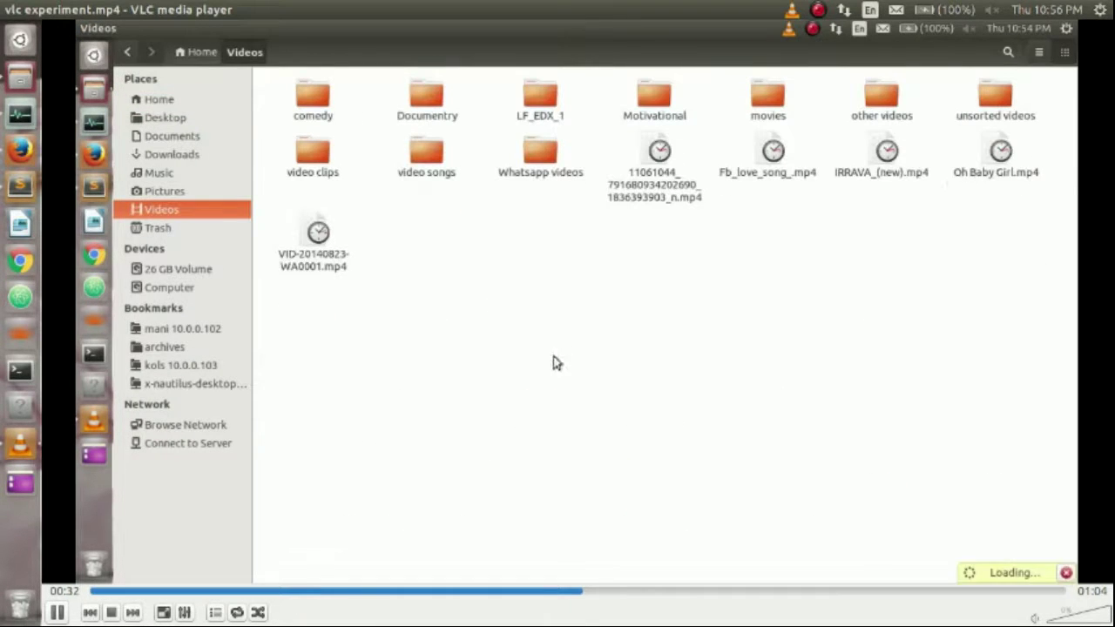
# Skip forward through the recording to near its end, and close the player and the file manager.
pyautogui.click(702, 591)
pyautogui.moveTo(702, 591); pyautogui.dragTo(1006, 600)
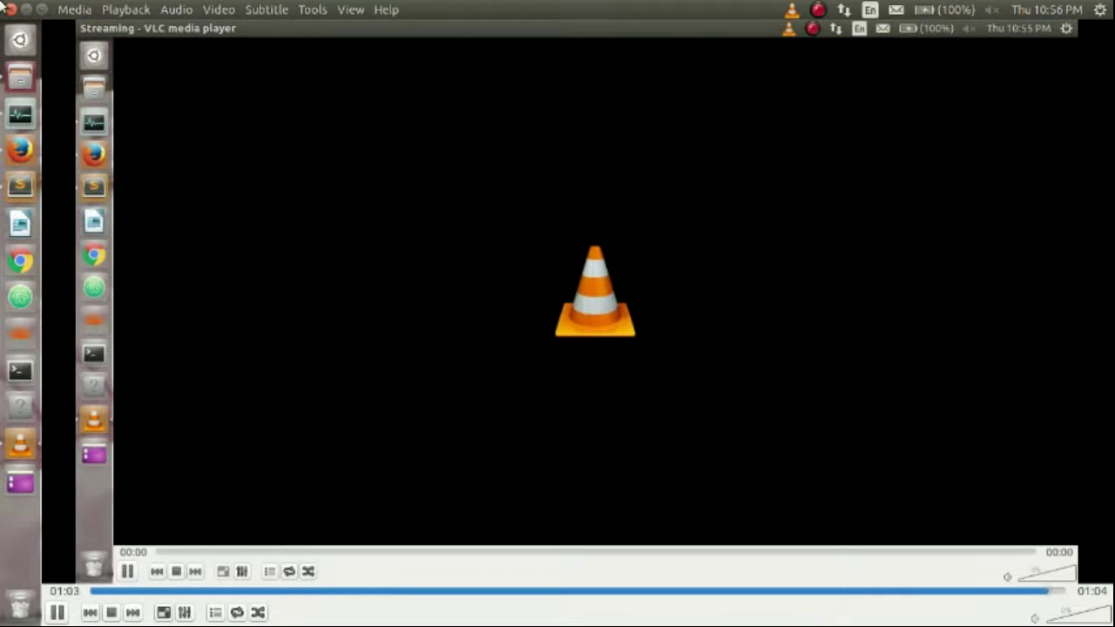
pyautogui.click(9, 7)
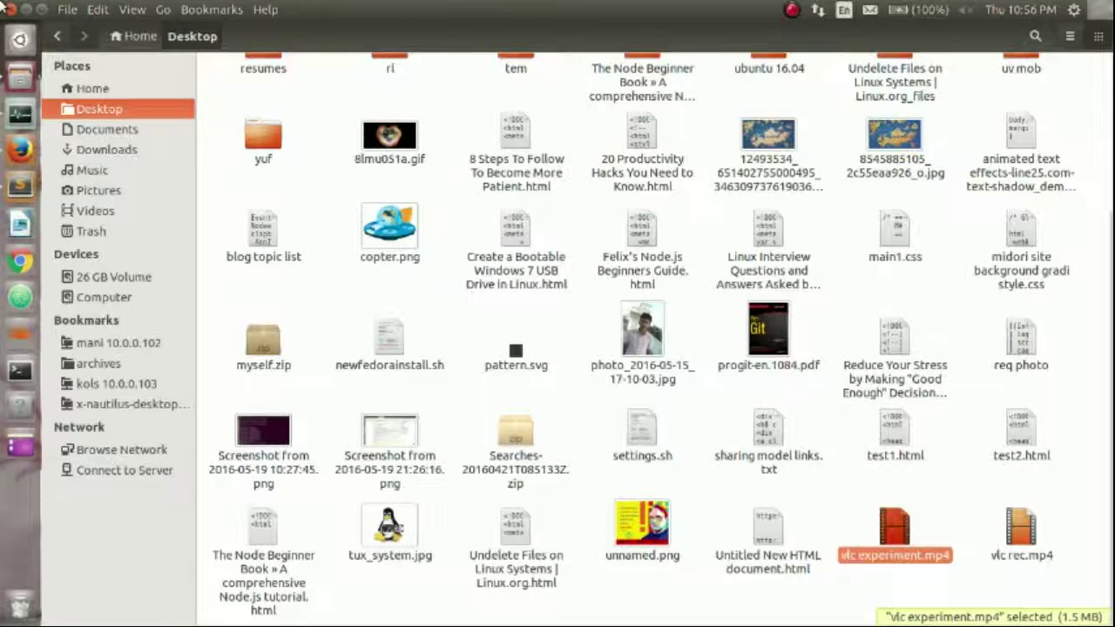
pyautogui.click(12, 8)
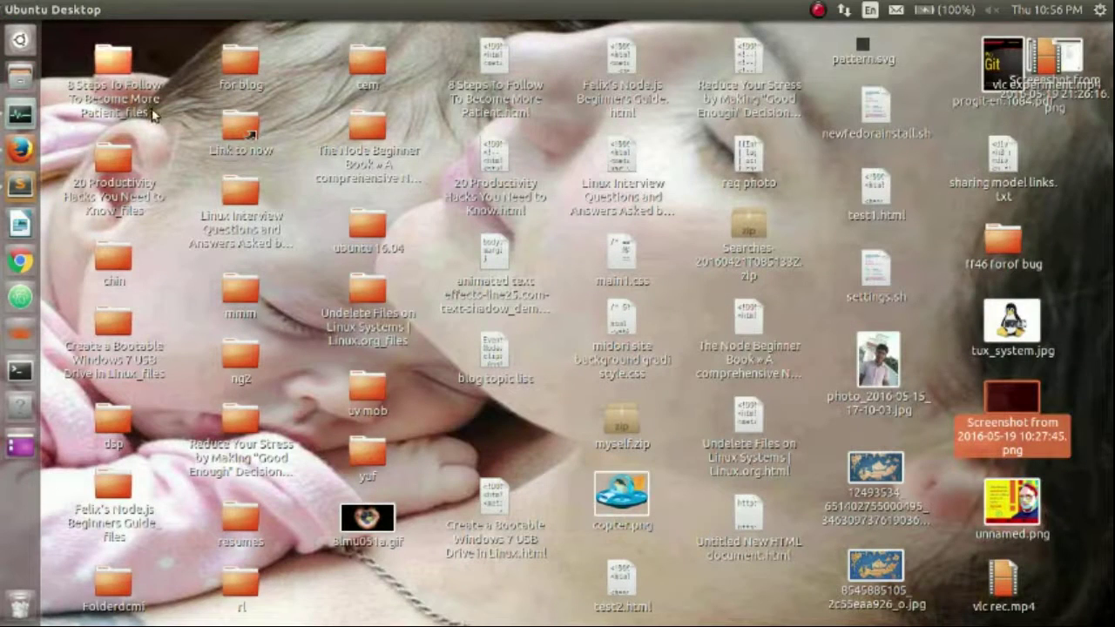